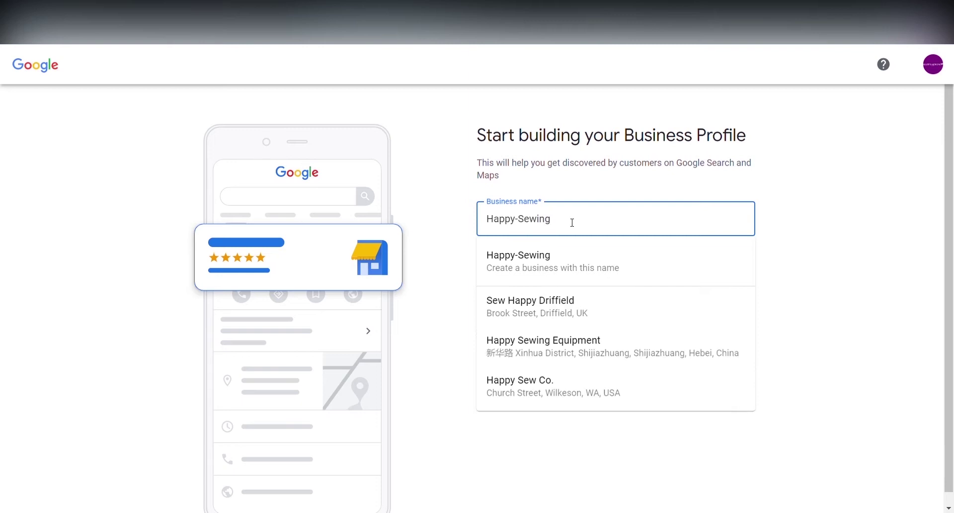
Step: Set the business category of Happy-Sewing to Sewing shop and continue the profile setup
click(579, 277)
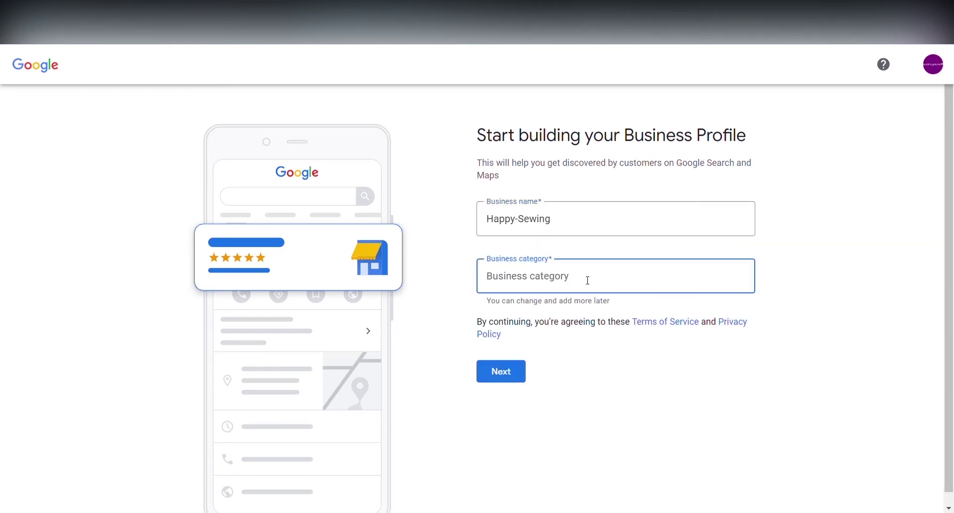
text(Sew)
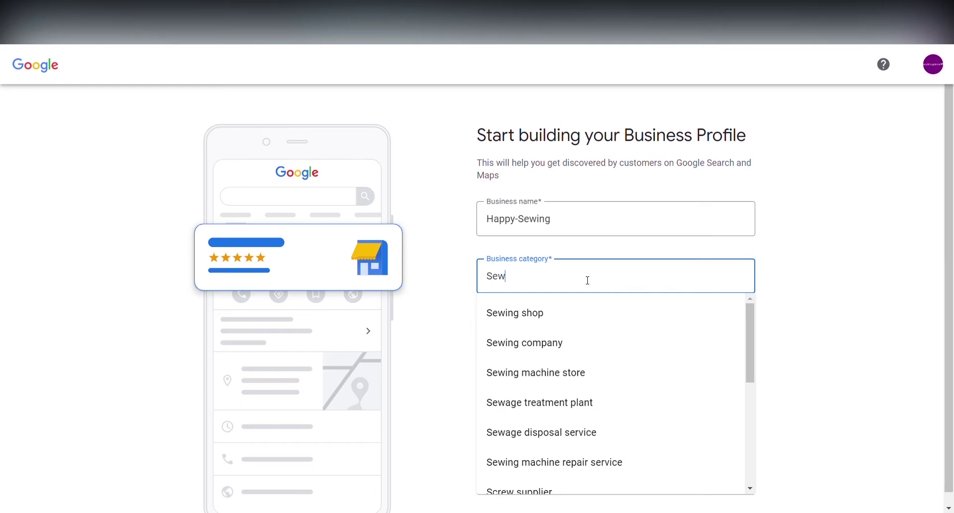
click(568, 312)
click(517, 365)
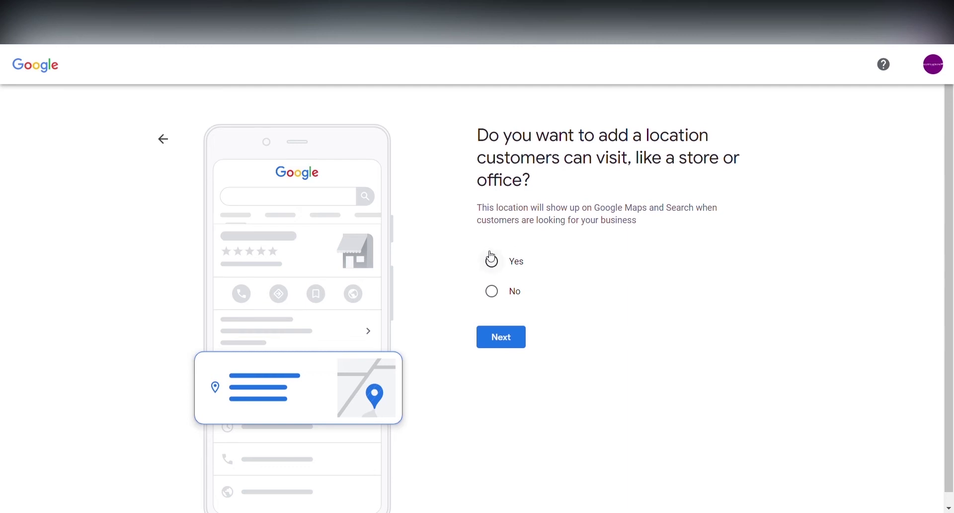
Step: Decline adding a location customers can visit, and continue with the optional service areas left empty
click(494, 296)
click(494, 336)
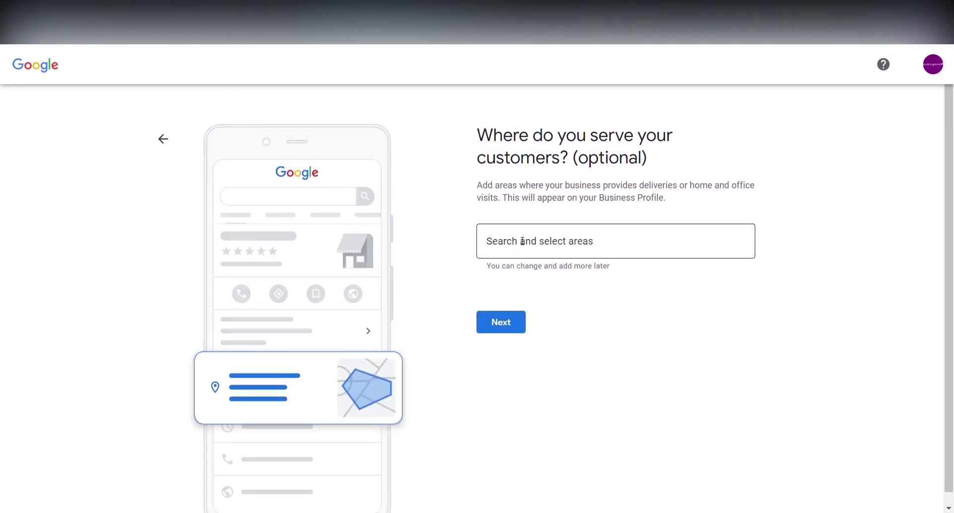
click(522, 241)
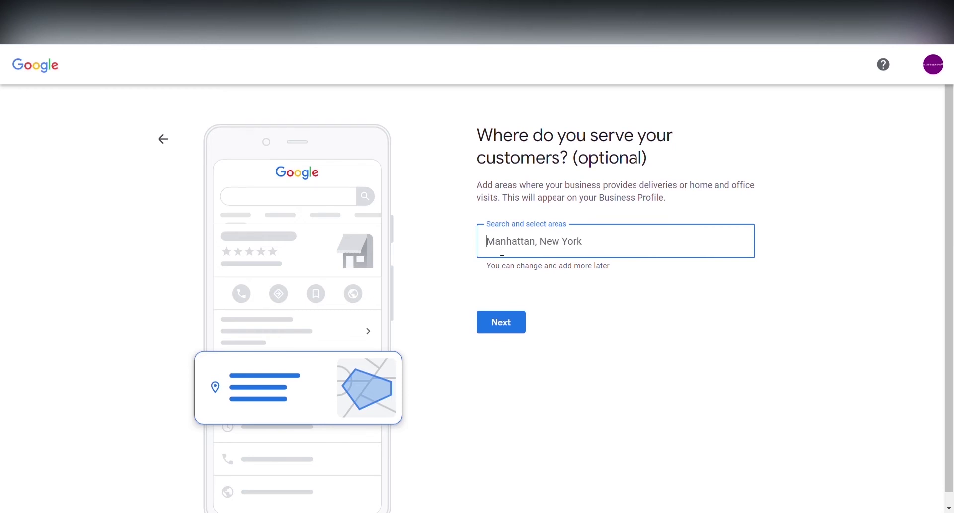
click(503, 325)
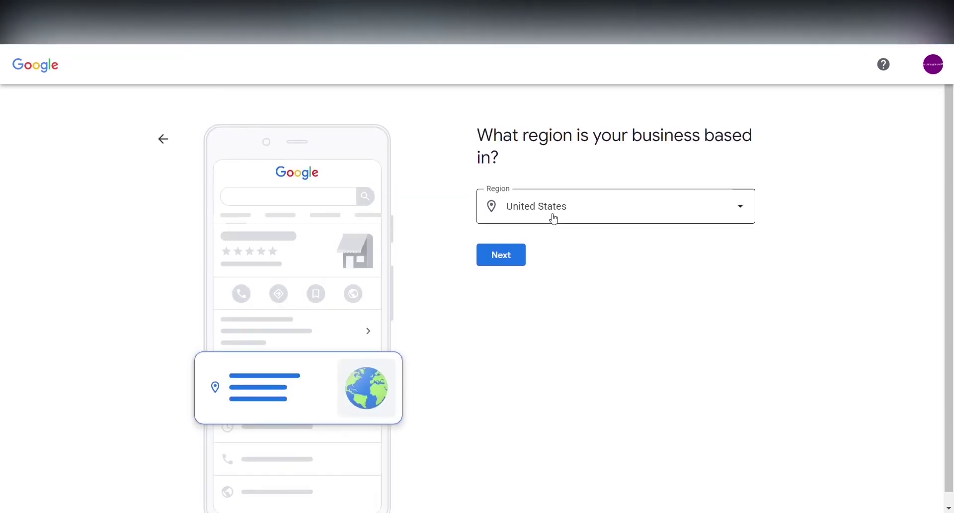
Step: Keep United States as the region the business is based in and continue
click(596, 215)
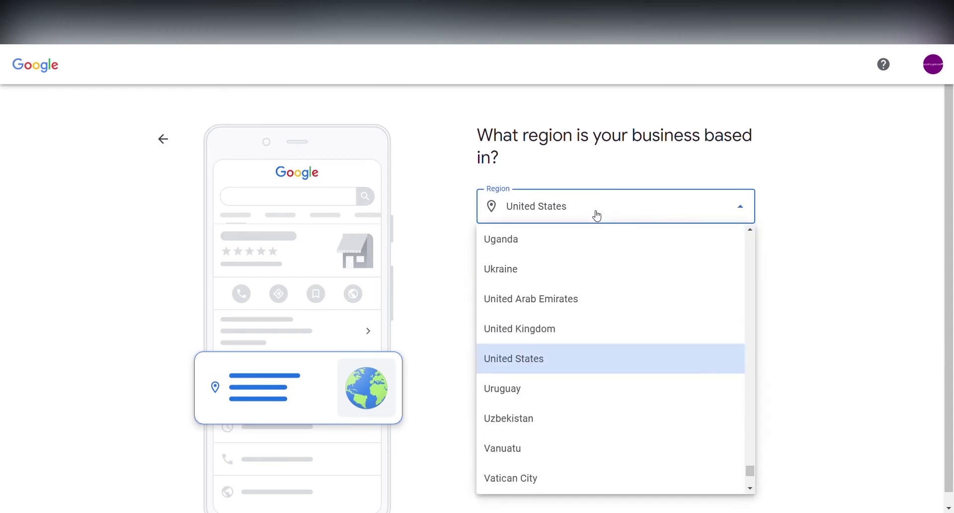
click(597, 216)
click(504, 260)
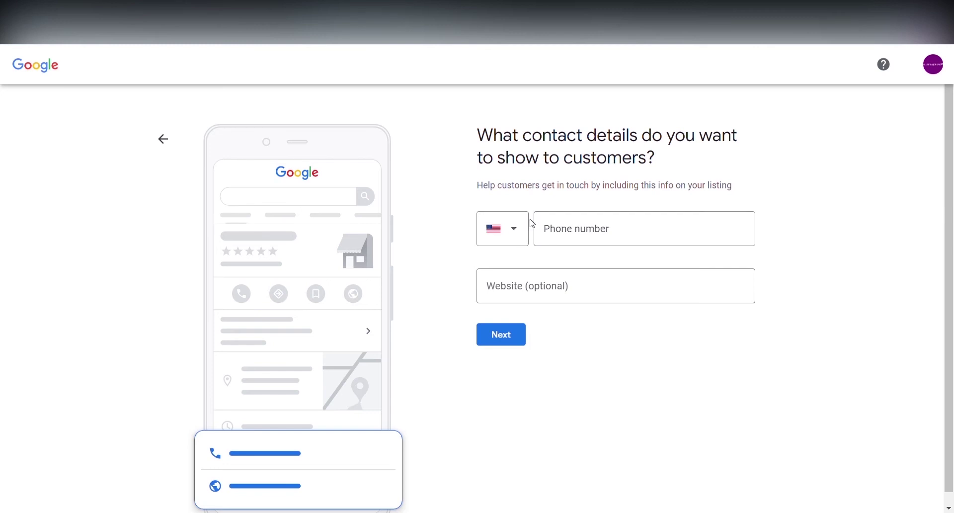
Step: Enter Happy-sewing.com as the website, leave the phone number empty, and opt in to updates about the business
click(512, 290)
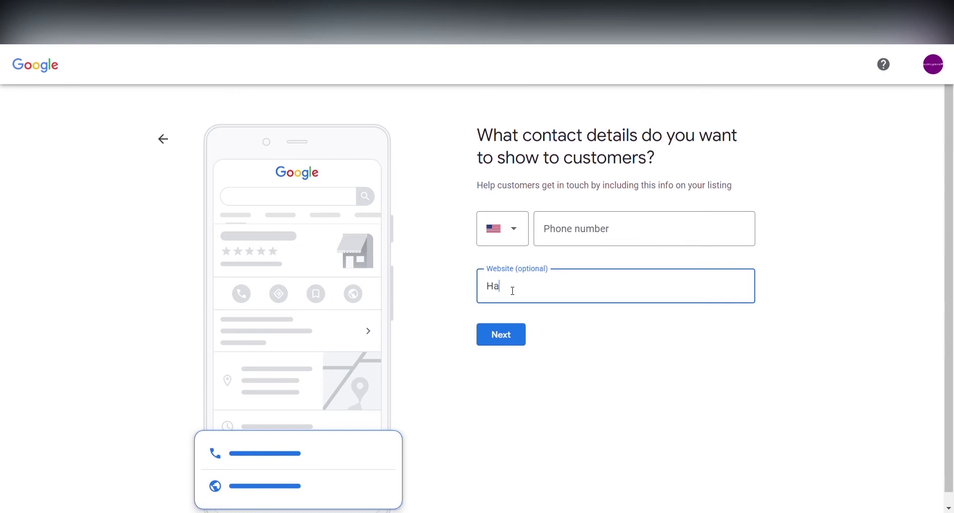
text(Happy-sewing.com)
click(492, 339)
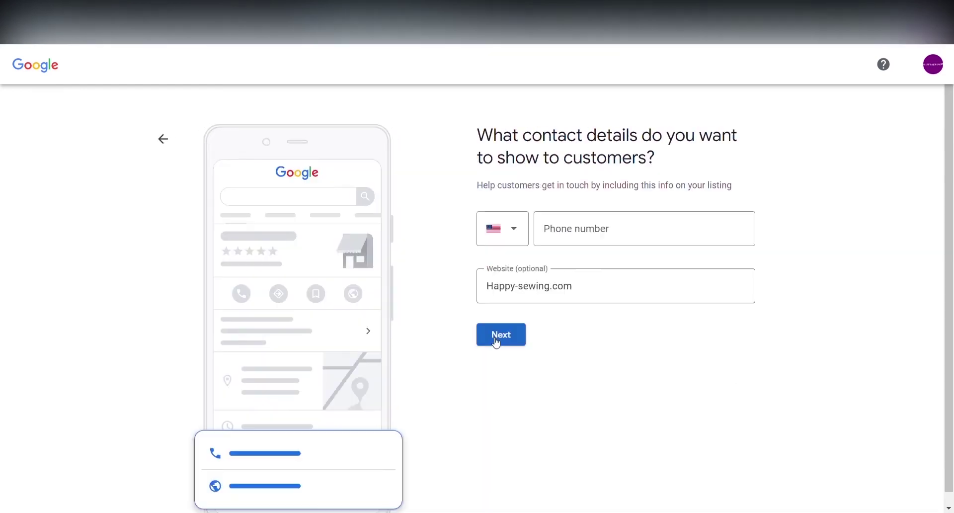
click(493, 339)
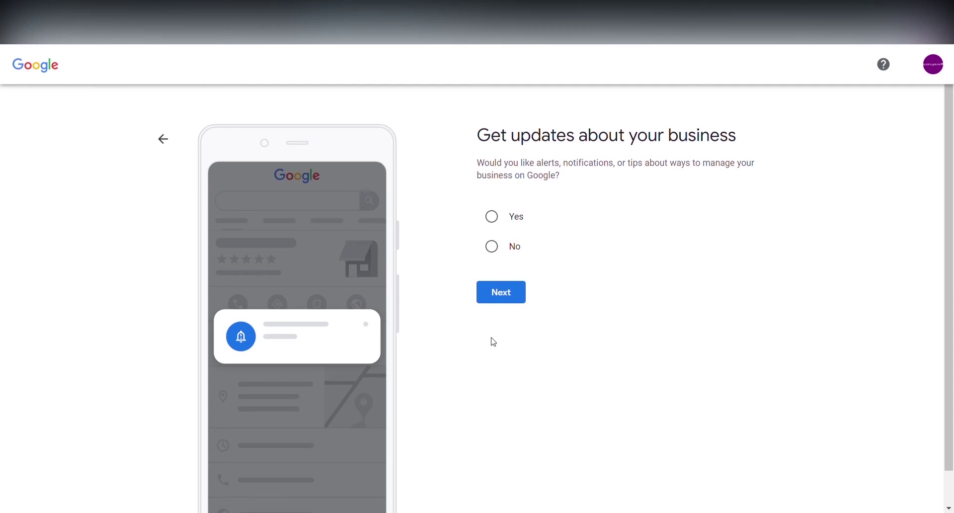
click(492, 216)
click(495, 292)
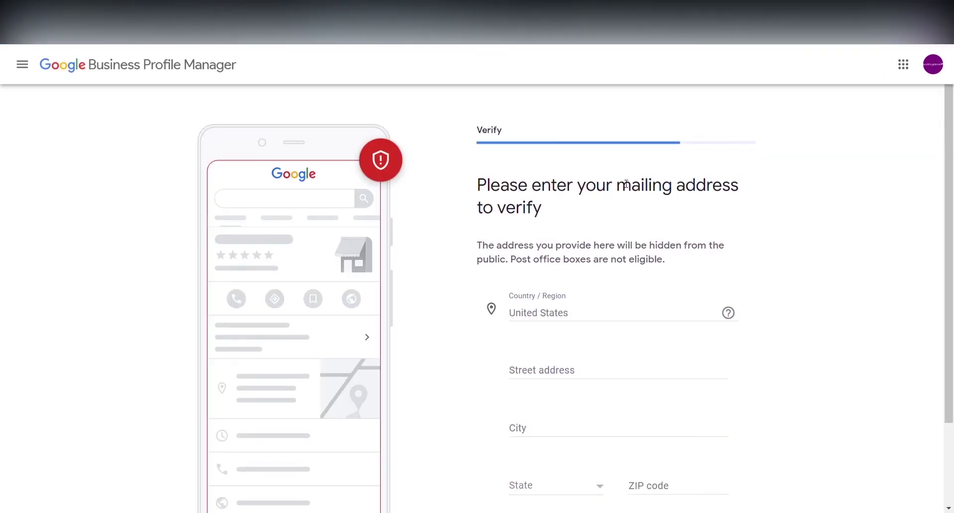
Step: Fill in the mailing address for verification, including street, city, state and ZIP code, and submit it
scroll(592, 197, down, 1)
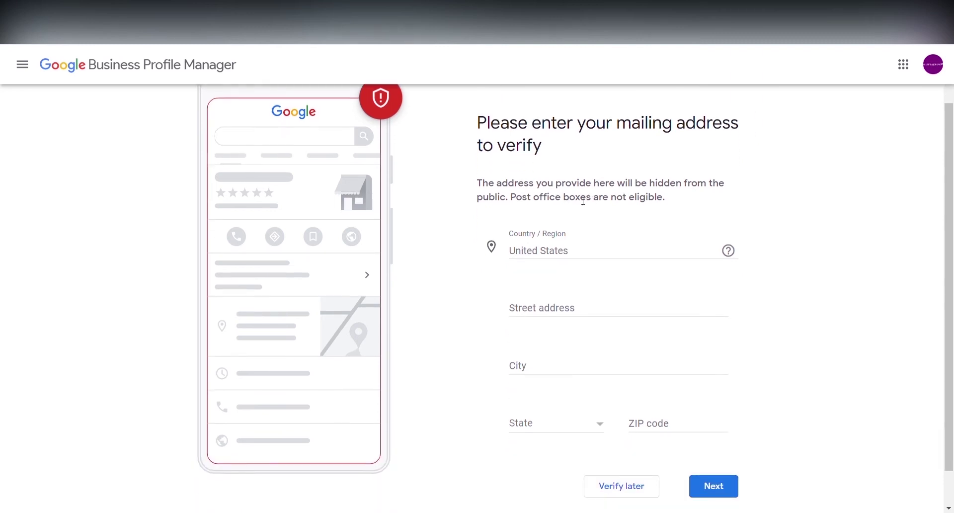
click(545, 306)
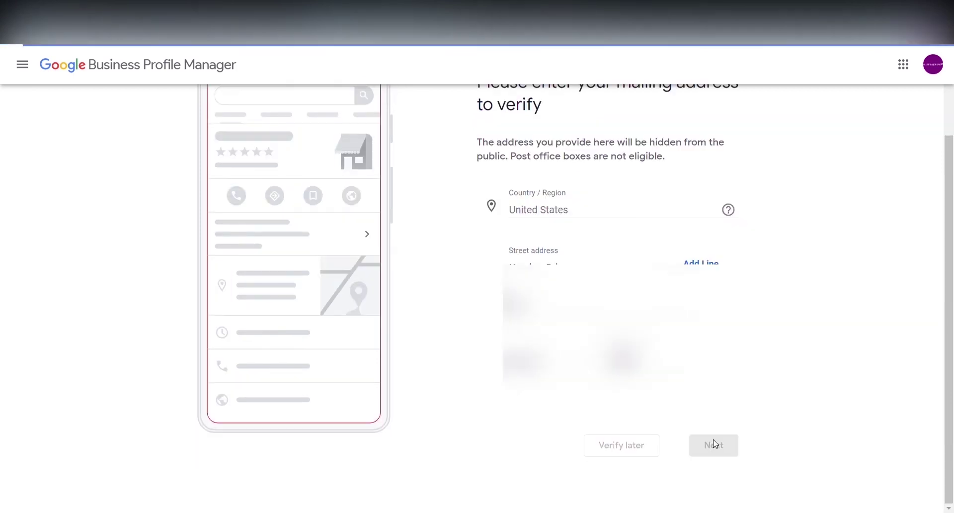
click(714, 444)
Step: Request the verification postcard by mail with the contact's full name, and continue to the profile customization
scroll(594, 339, up, 1)
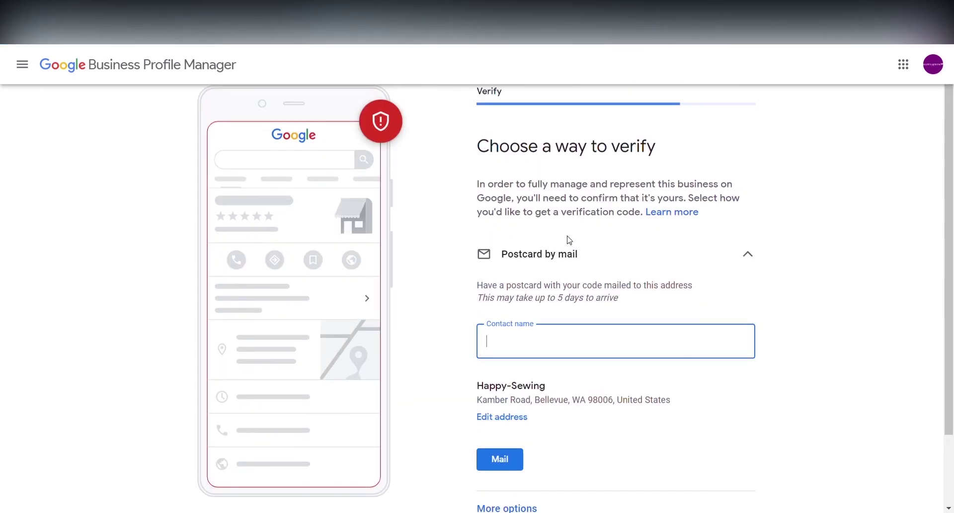
scroll(561, 215, up, 1)
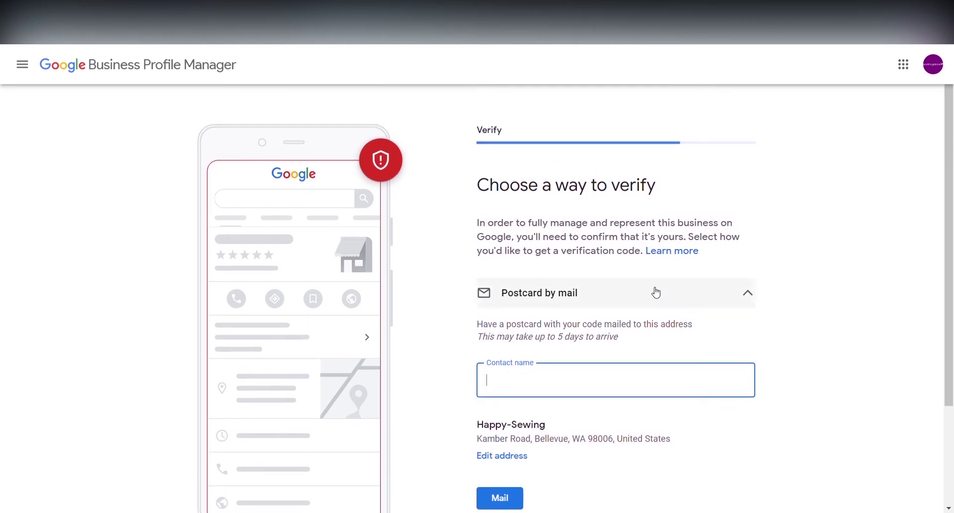
scroll(654, 292, down, 1)
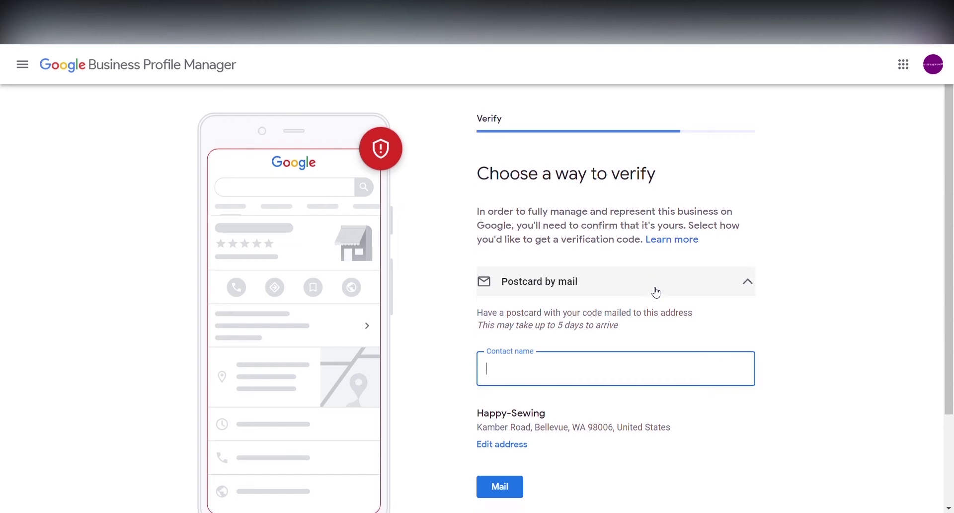
scroll(546, 306, up, 1)
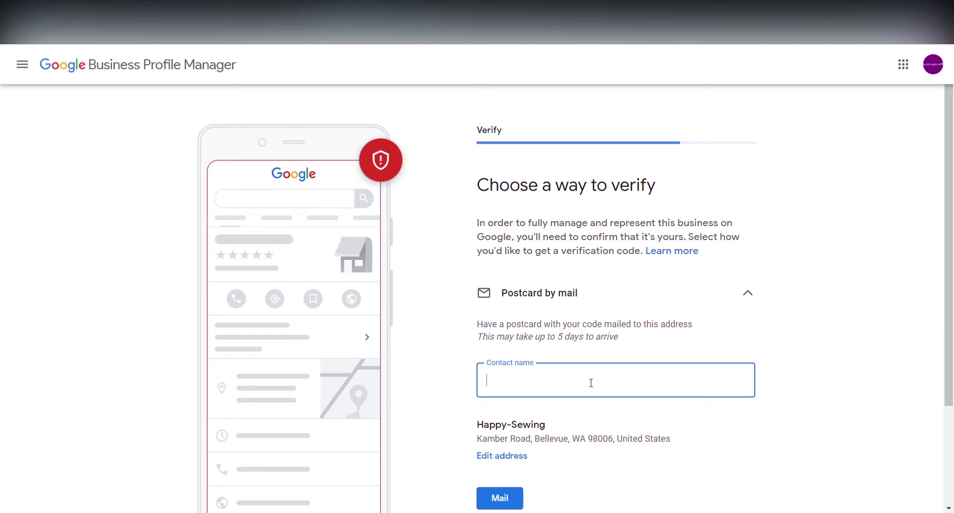
text(es Gorden)
click(498, 496)
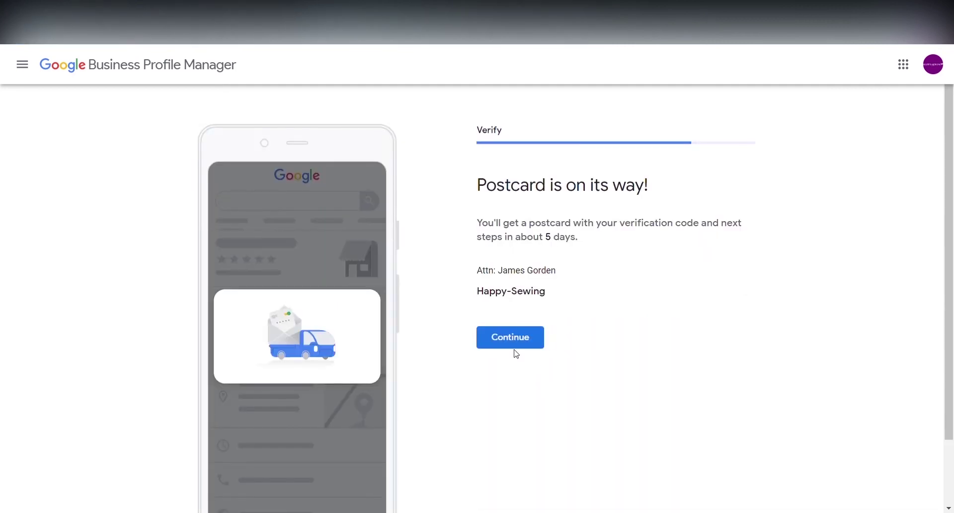
click(515, 337)
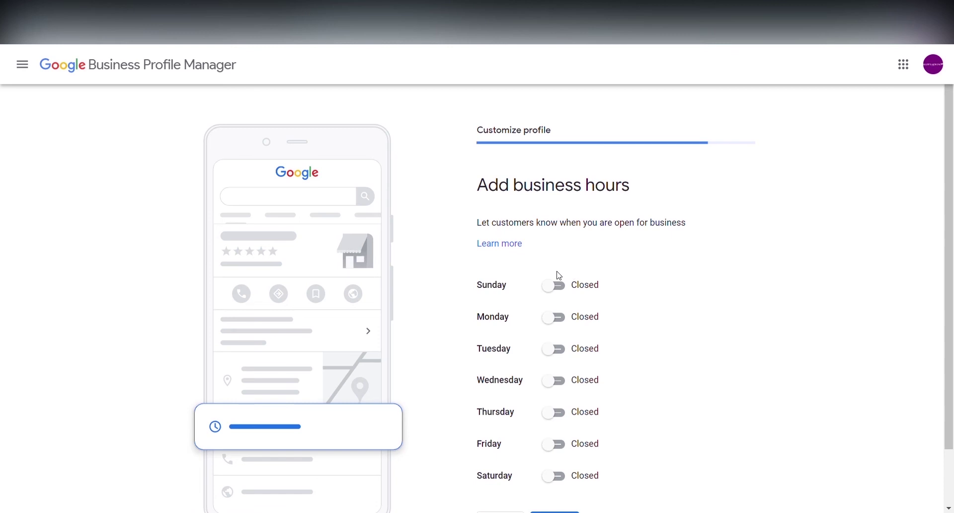
Step: Mark all seven days from Sunday to Saturday as open in the business hours
scroll(575, 271, down, 1)
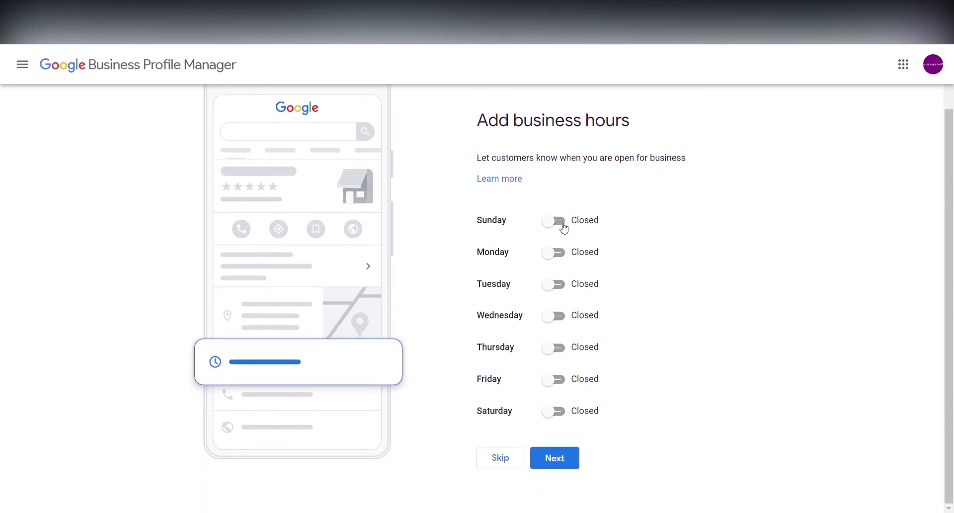
click(564, 222)
click(562, 274)
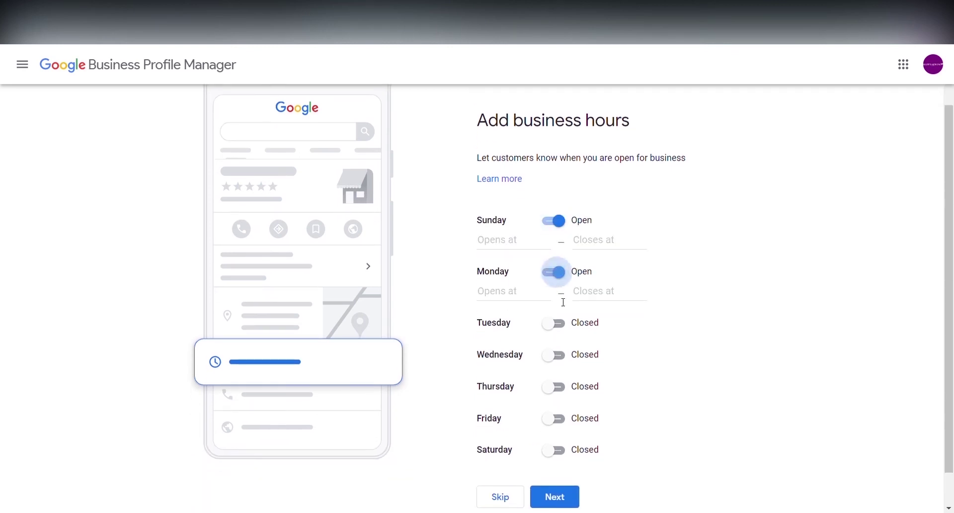
click(564, 326)
click(560, 374)
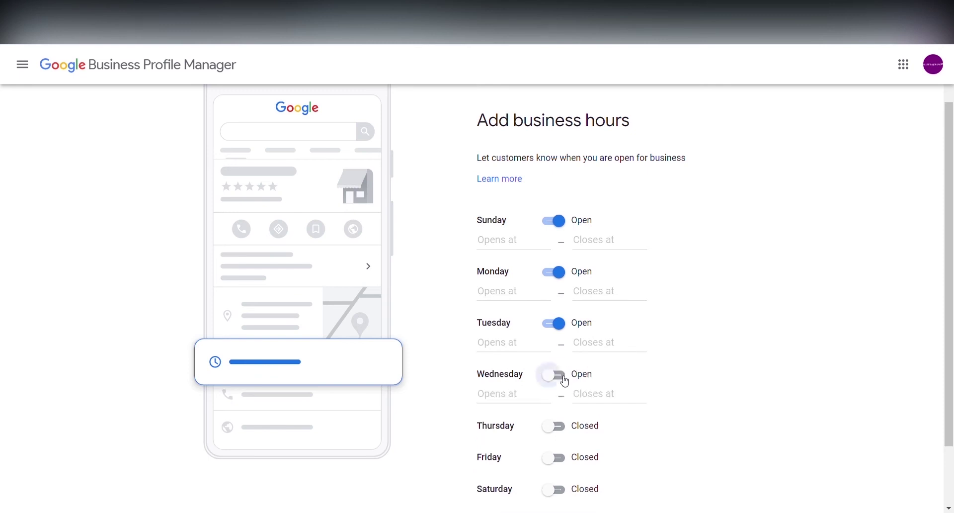
click(557, 426)
click(557, 475)
scroll(566, 462, down, 2)
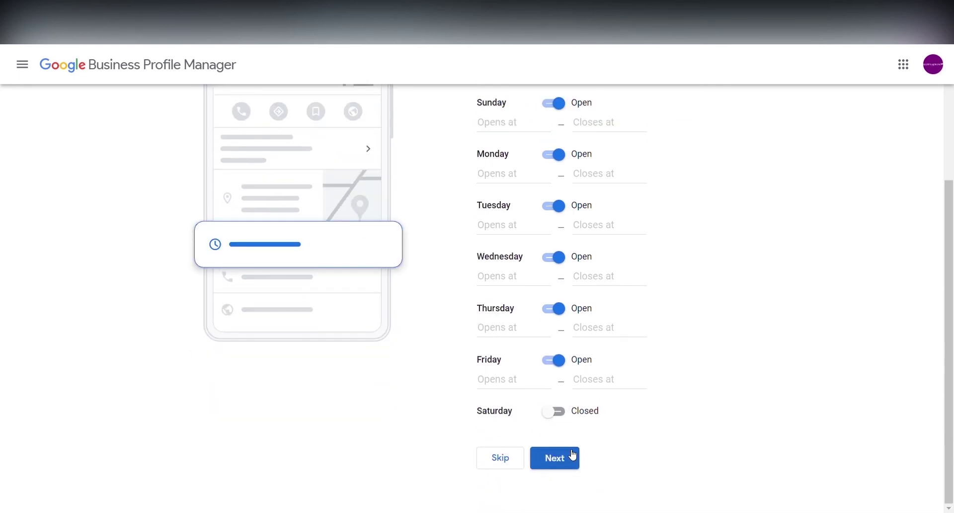
click(560, 414)
click(555, 462)
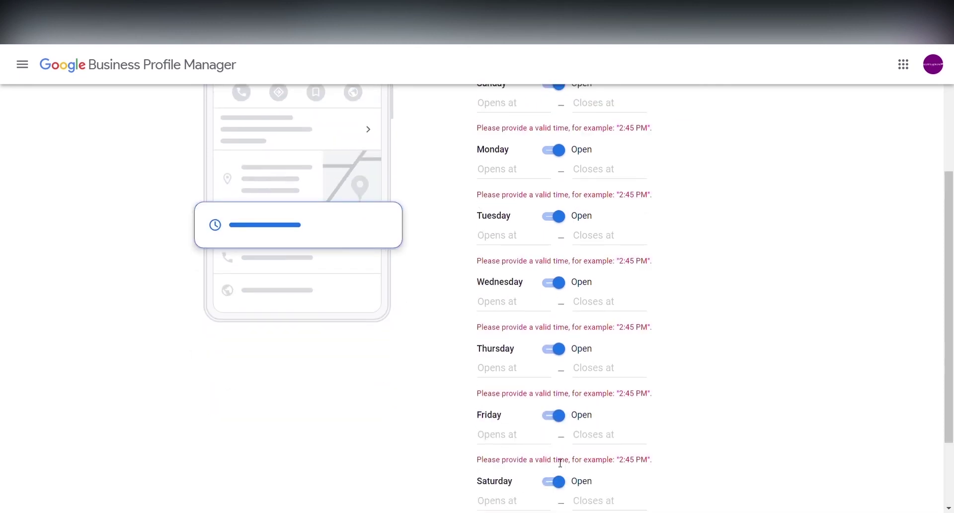
Step: Set the opening hours of every day from Sunday to Saturday to 24 hours and continue
scroll(566, 228, up, 3)
click(513, 232)
click(506, 254)
click(505, 273)
click(505, 300)
click(504, 320)
click(505, 346)
click(505, 368)
click(507, 394)
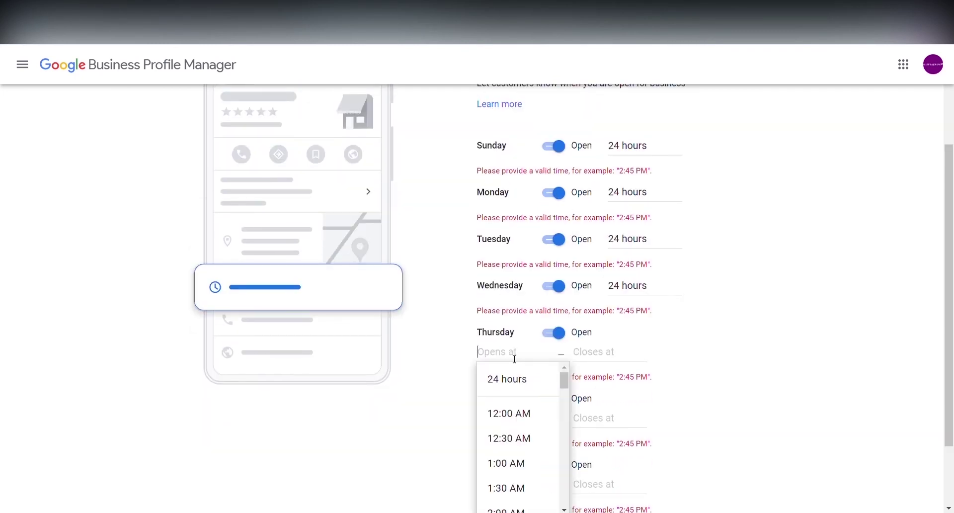
click(512, 355)
click(507, 382)
click(504, 338)
click(507, 365)
click(502, 394)
click(506, 421)
click(578, 455)
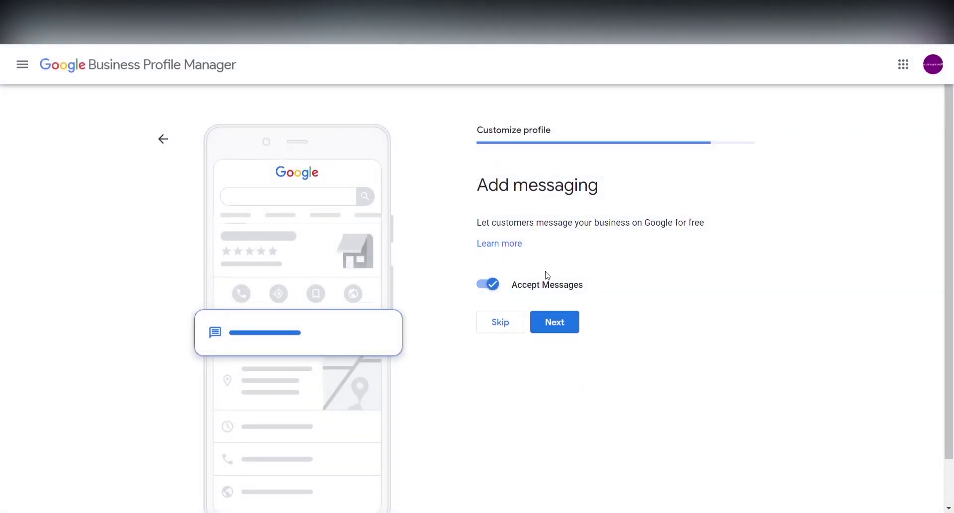
Step: Keep customer messages accepted and add the business description "Happy-Sewing Sells sewing supplies and makes sewing tutorials and sewing patterns."
click(558, 322)
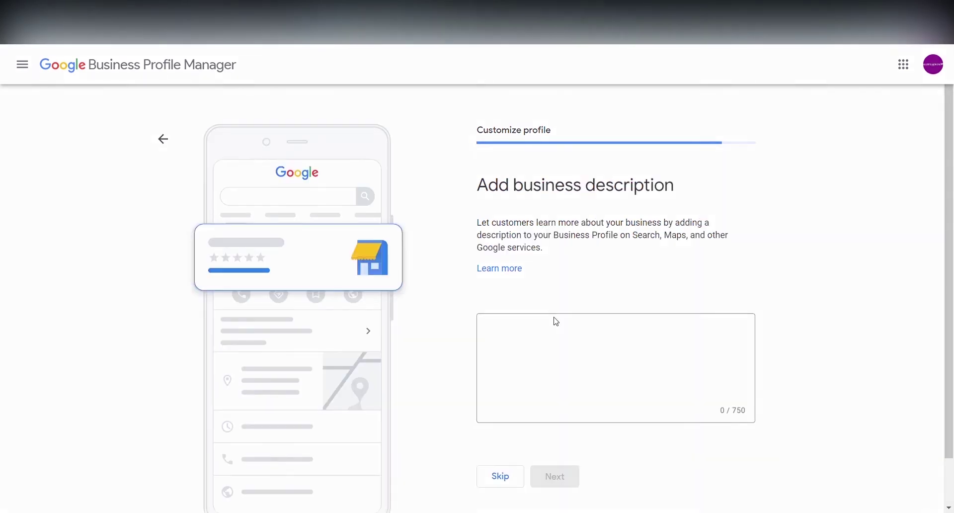
scroll(559, 318, down, 1)
click(556, 298)
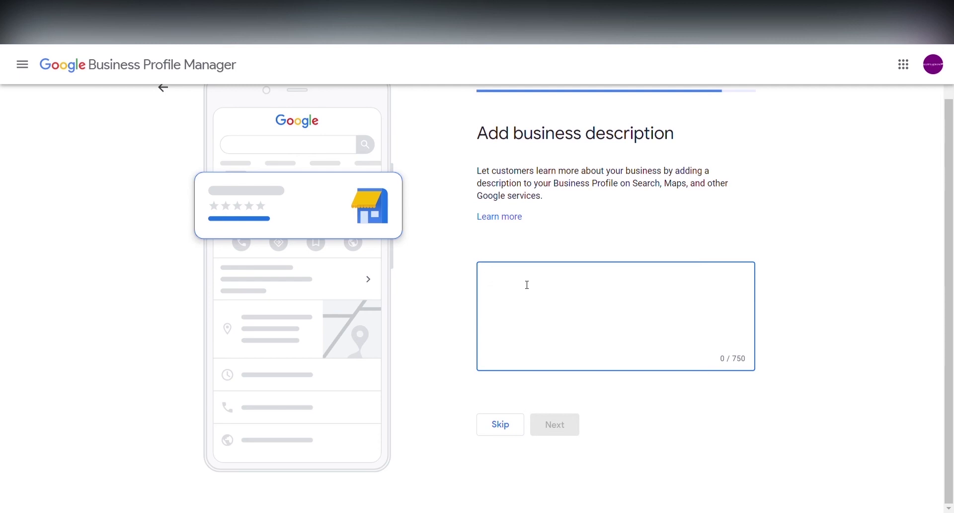
text(Happy-Sewing Sells sewing )
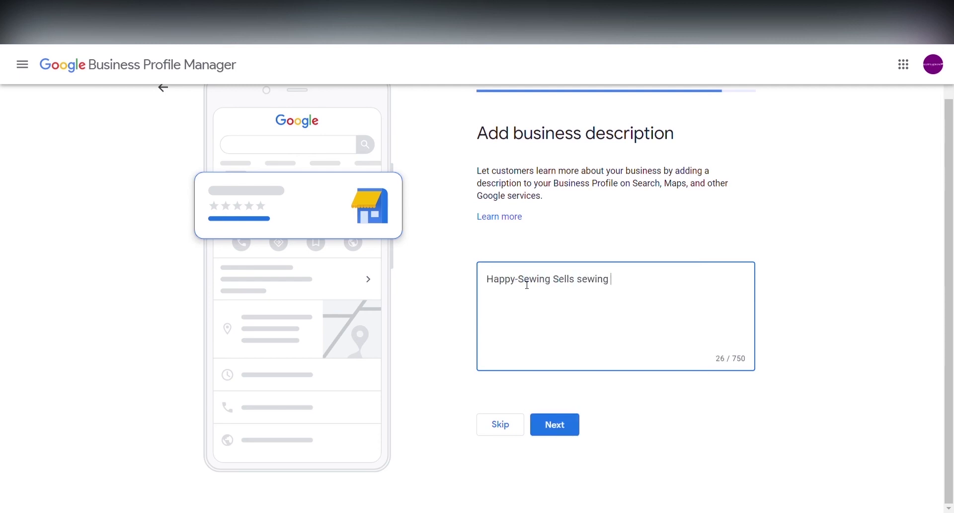
text(supplies.)
double_click(627, 279)
text(supplies)
text(nd makes sewing tutot)
text(ials and sewing patterns.)
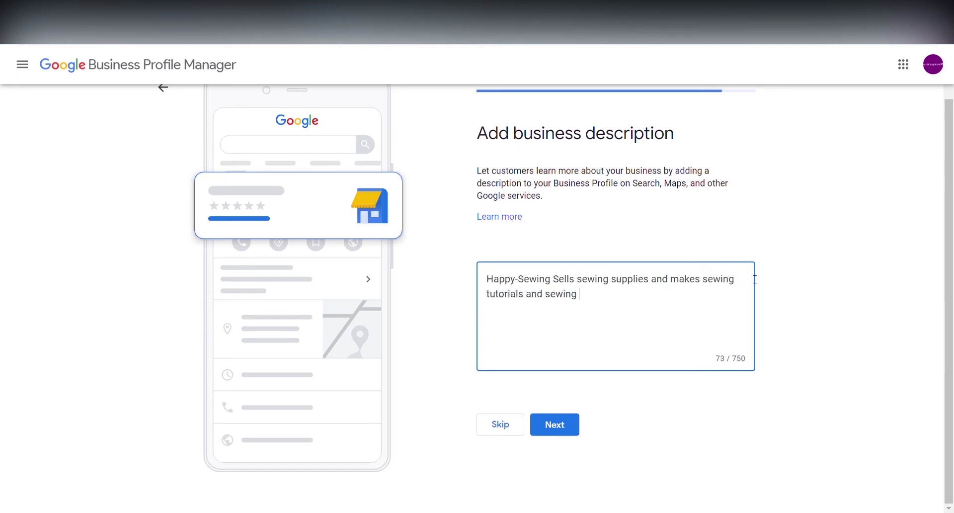
click(571, 425)
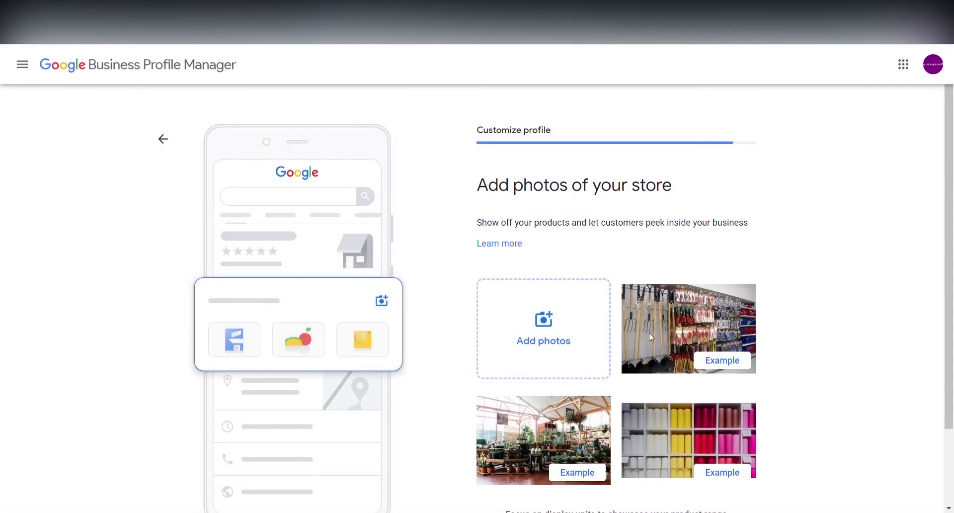
Step: Skip adding store photos and advertising with Google Ads, and complete the profile setup
scroll(760, 291, down, 2)
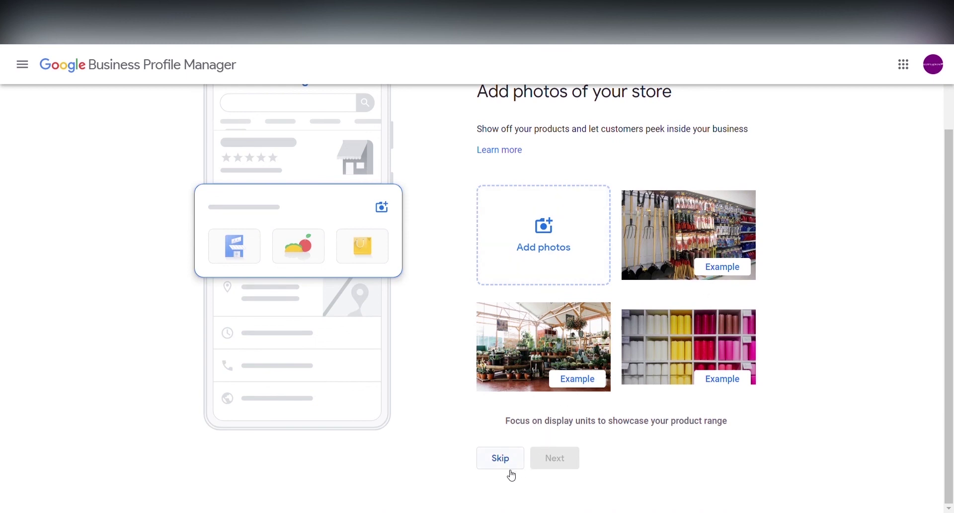
click(500, 458)
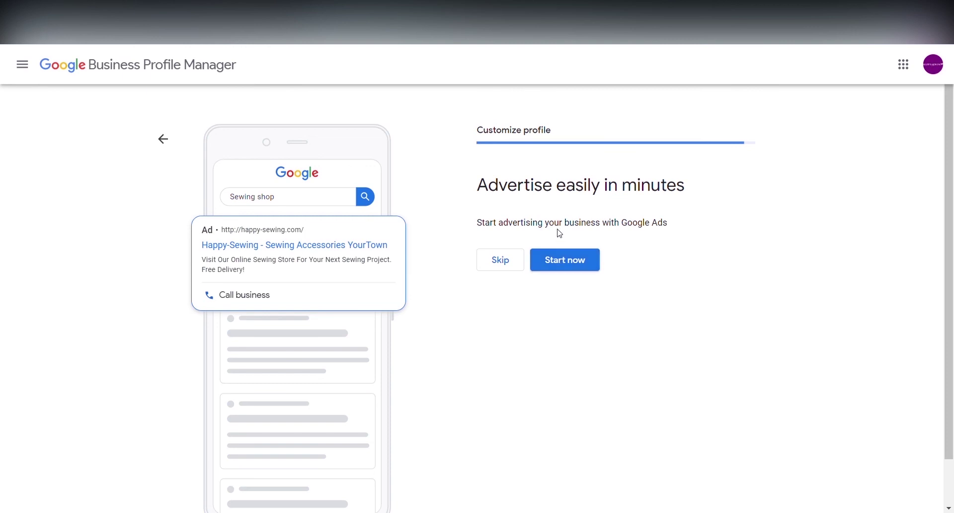
click(507, 266)
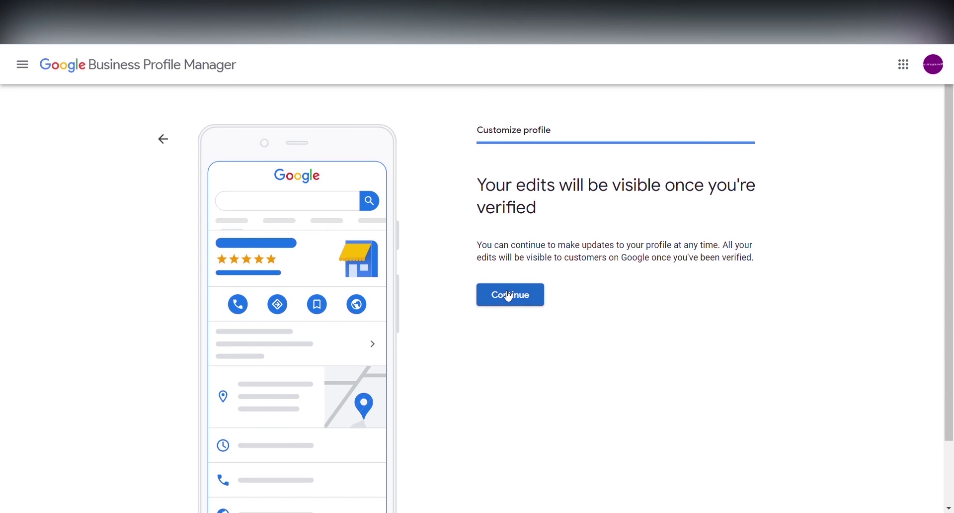
click(509, 297)
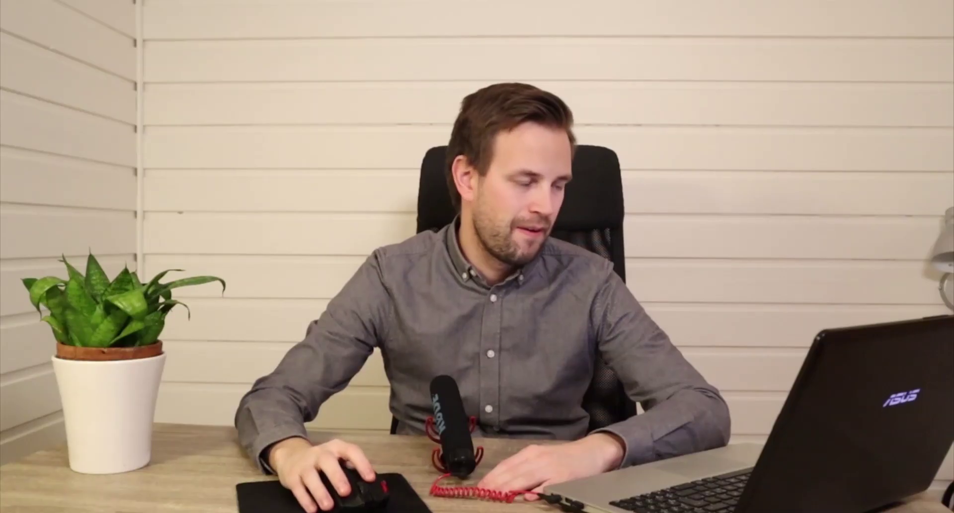